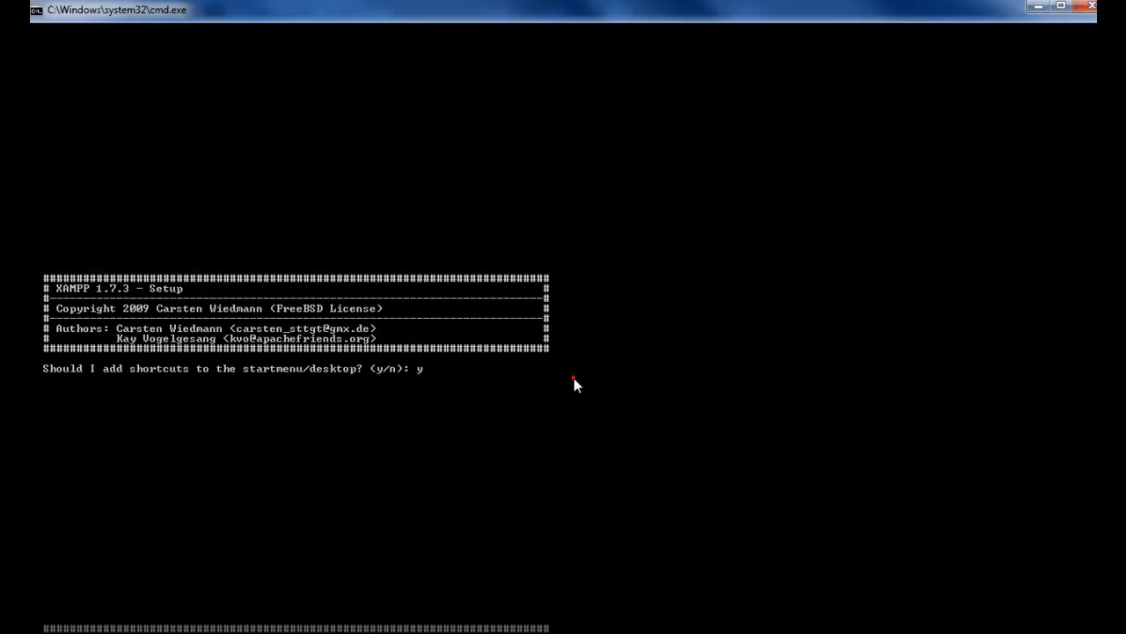
Answer the XAMPP setup prompts: add shortcuts, proceed with relocating the paths, and decline a portable installation without drive letters.
{"action": "key", "text": "Return"}
{"action": "type", "text": "y"}
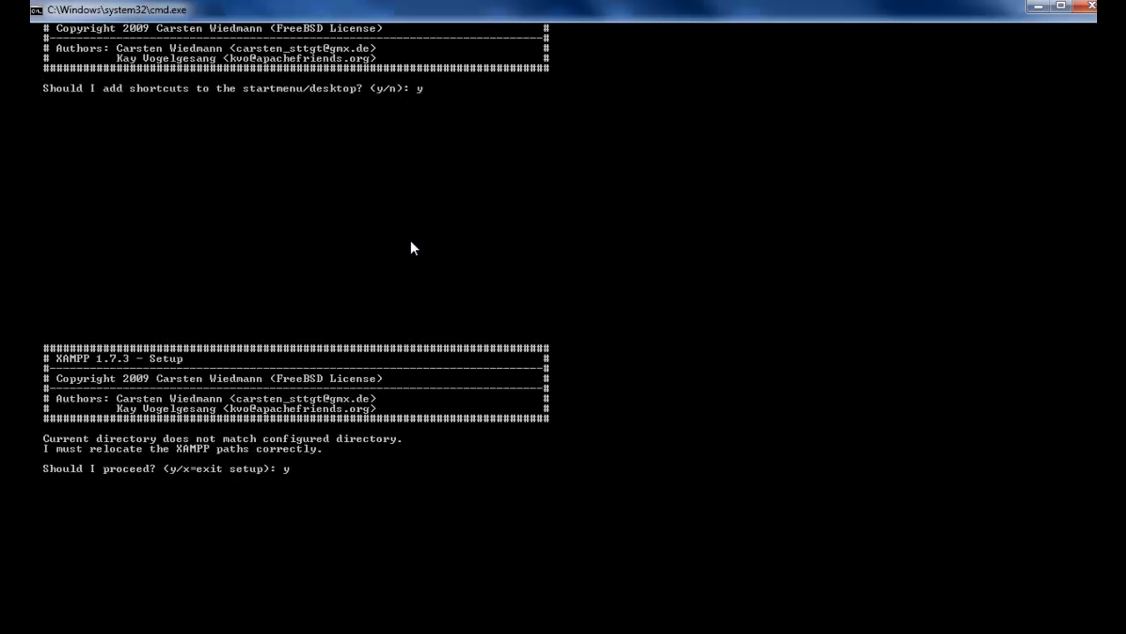
{"action": "key", "text": "Return"}
{"action": "type", "text": "n"}
{"action": "key", "text": "Return"}
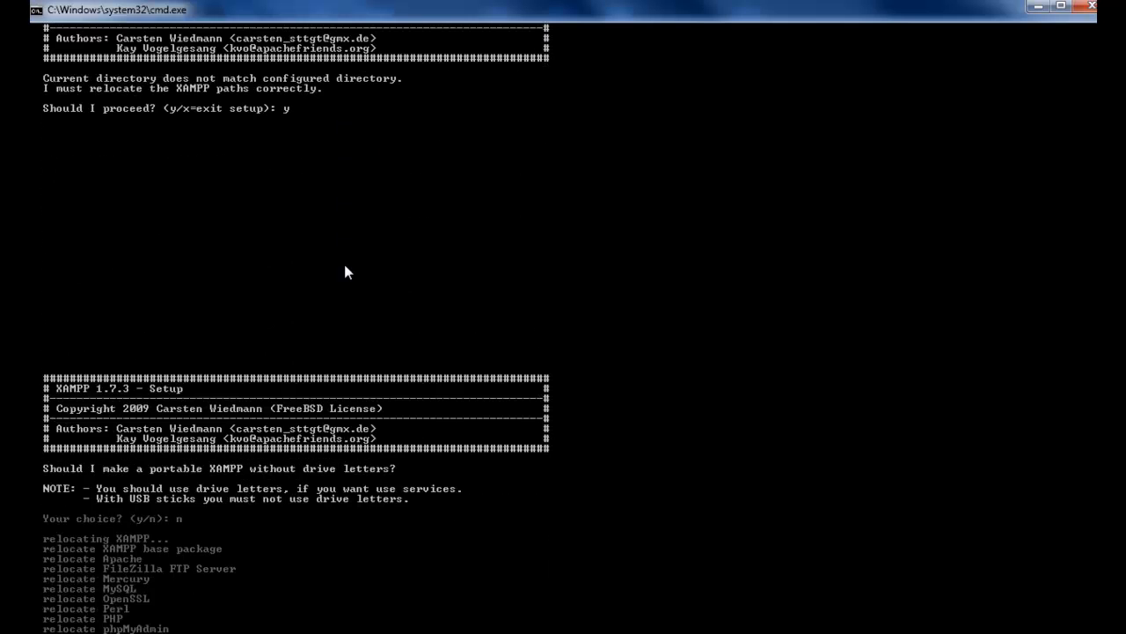
{"action": "key", "text": "Return"}
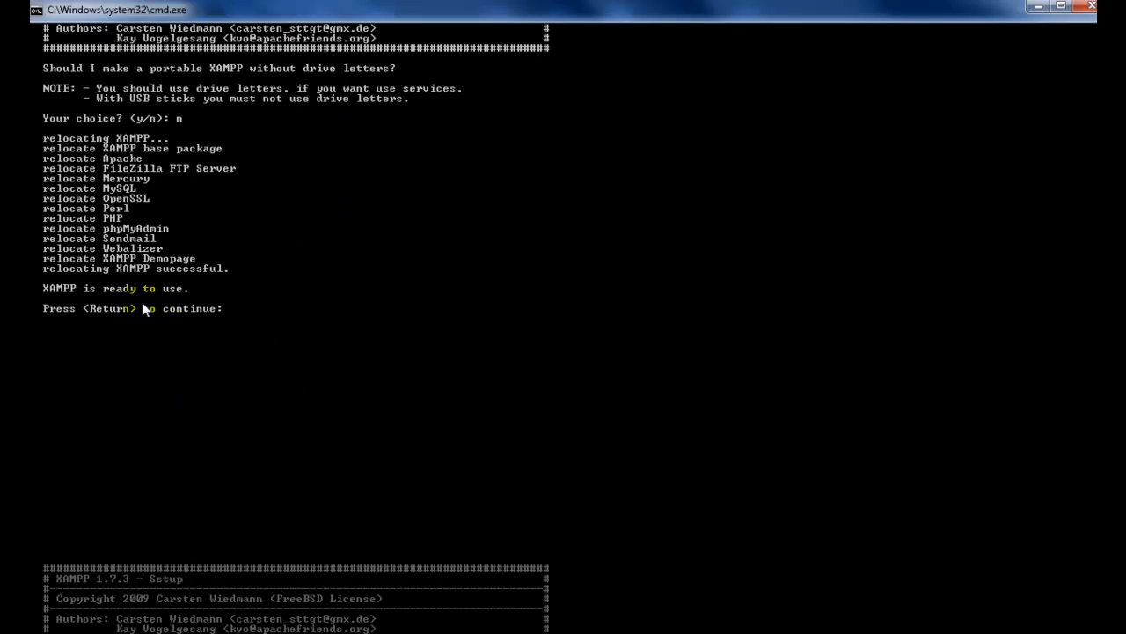
{"action": "key", "text": "Return"}
Start the XAMPP Control Panel with setup option 1 and start the MySQL module.
{"action": "type", "text": "1"}
{"action": "key", "text": "Return"}
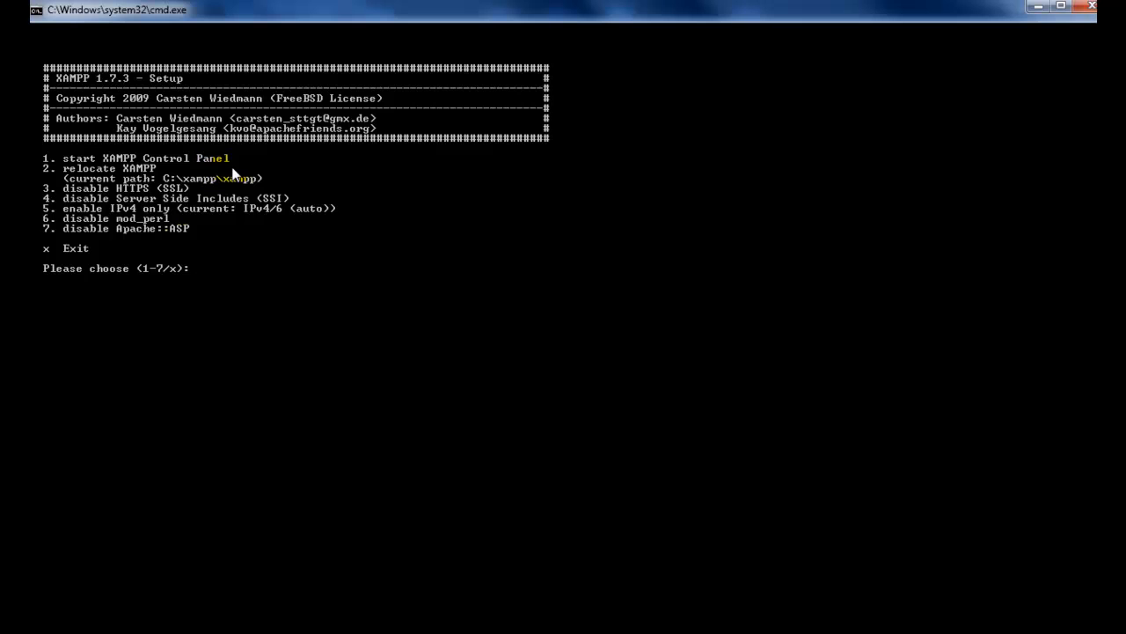
{"action": "type", "text": "1"}
{"action": "key", "text": "Return"}
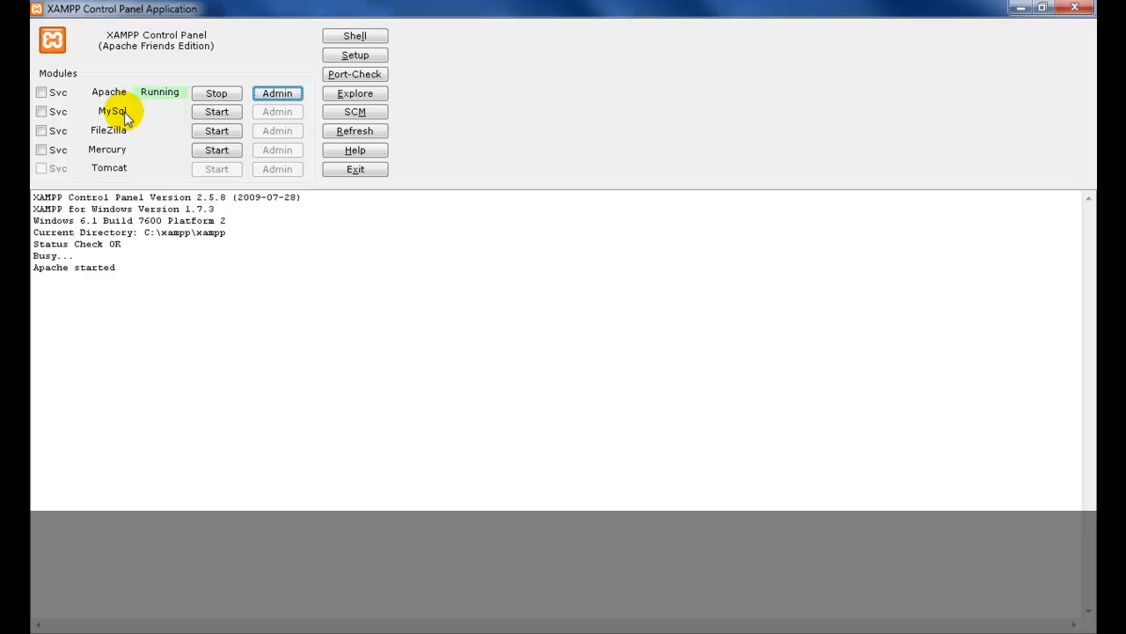
{"action": "left_click", "coordinate": [217, 114]}
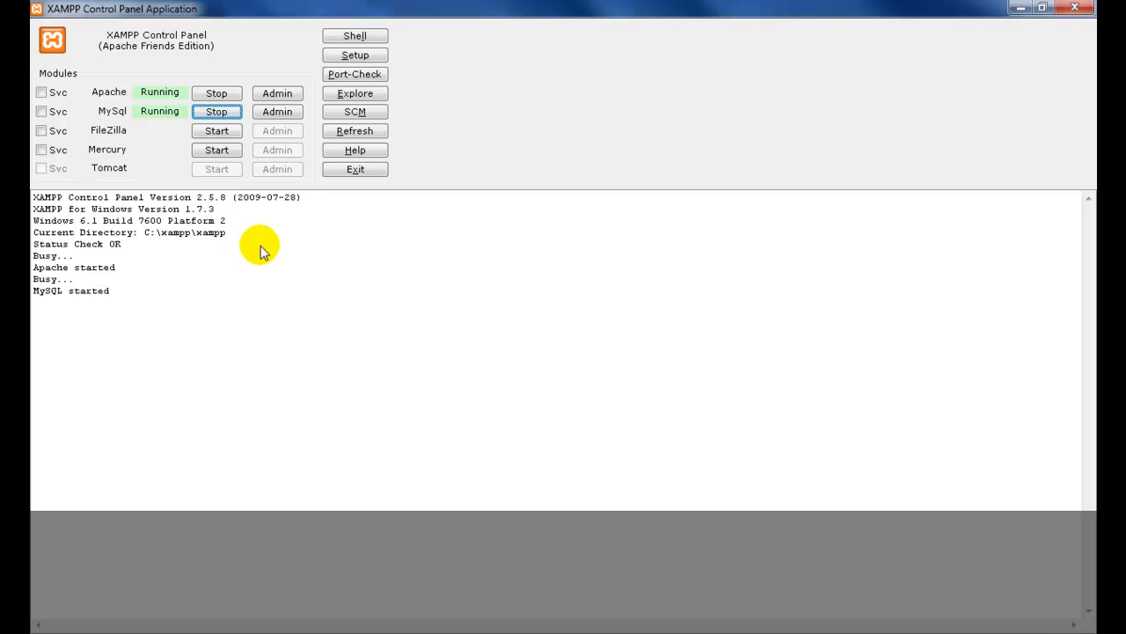
Open the XAMPP installation folder from the control panel and maximize its window.
{"action": "left_click", "coordinate": [357, 95]}
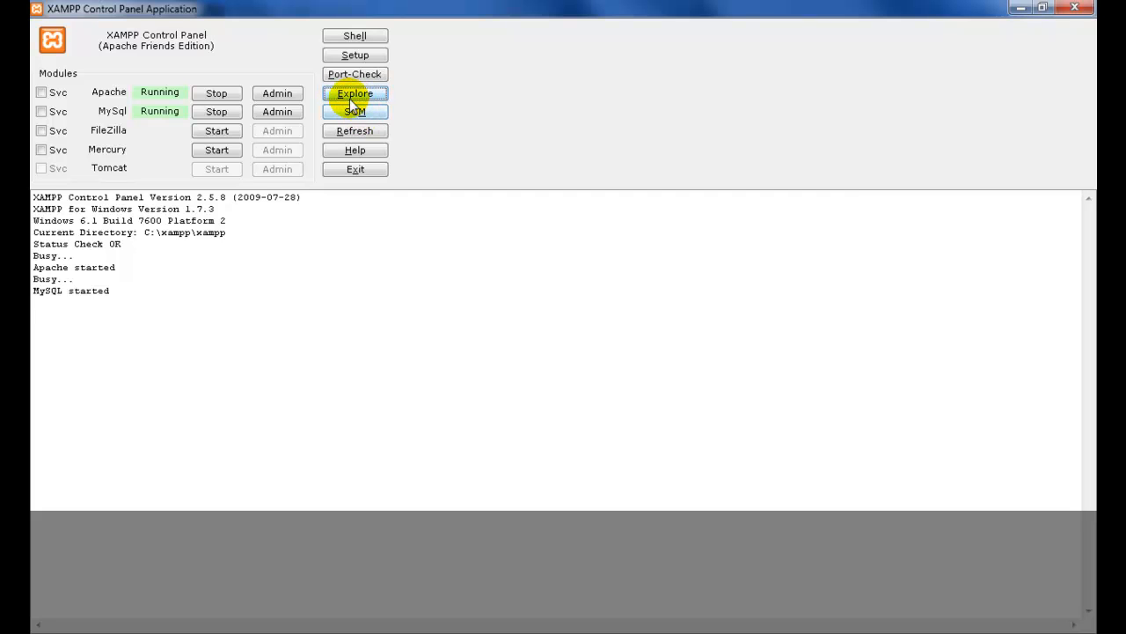
{"action": "left_click", "coordinate": [355, 94]}
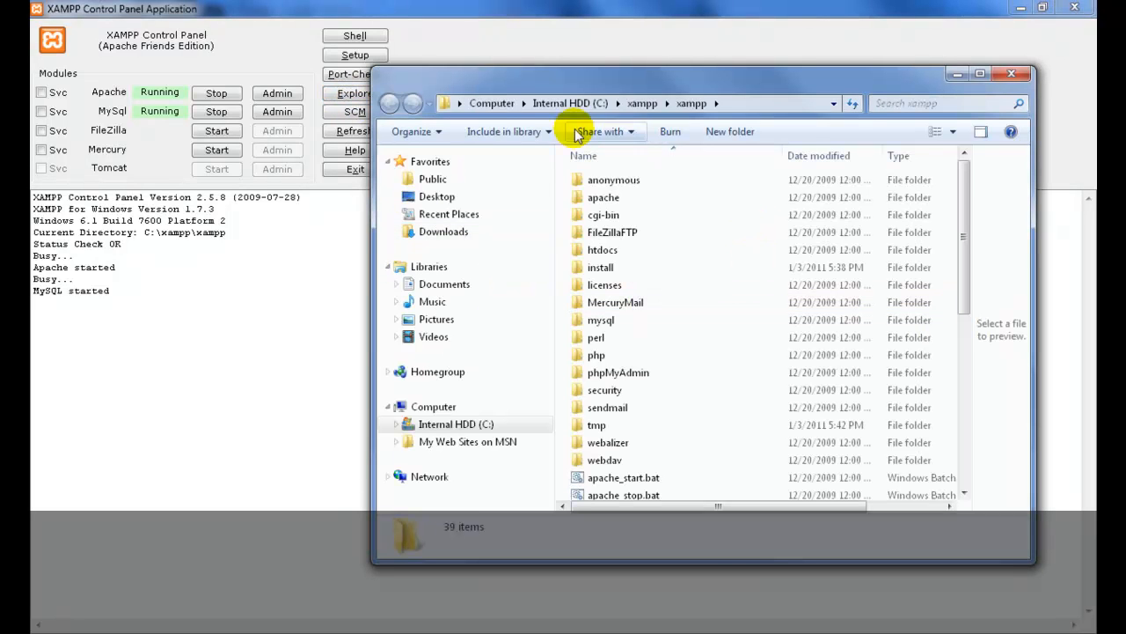
{"action": "left_click", "coordinate": [973, 77]}
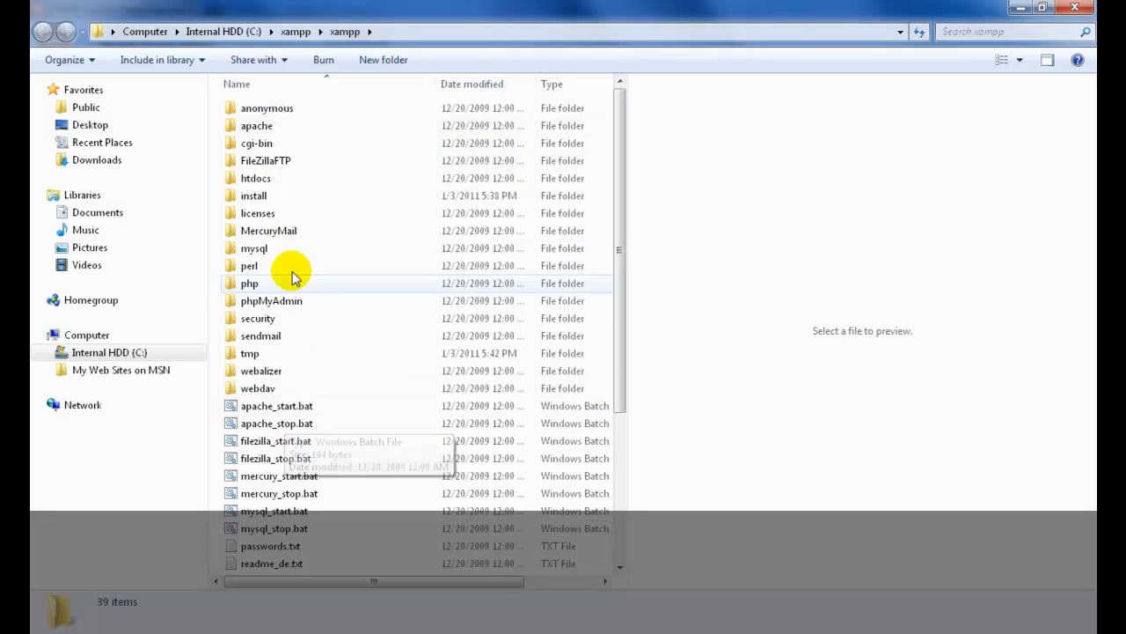
Look into the apache and php folders and open the htdocs folder.
{"action": "double_click", "coordinate": [300, 125]}
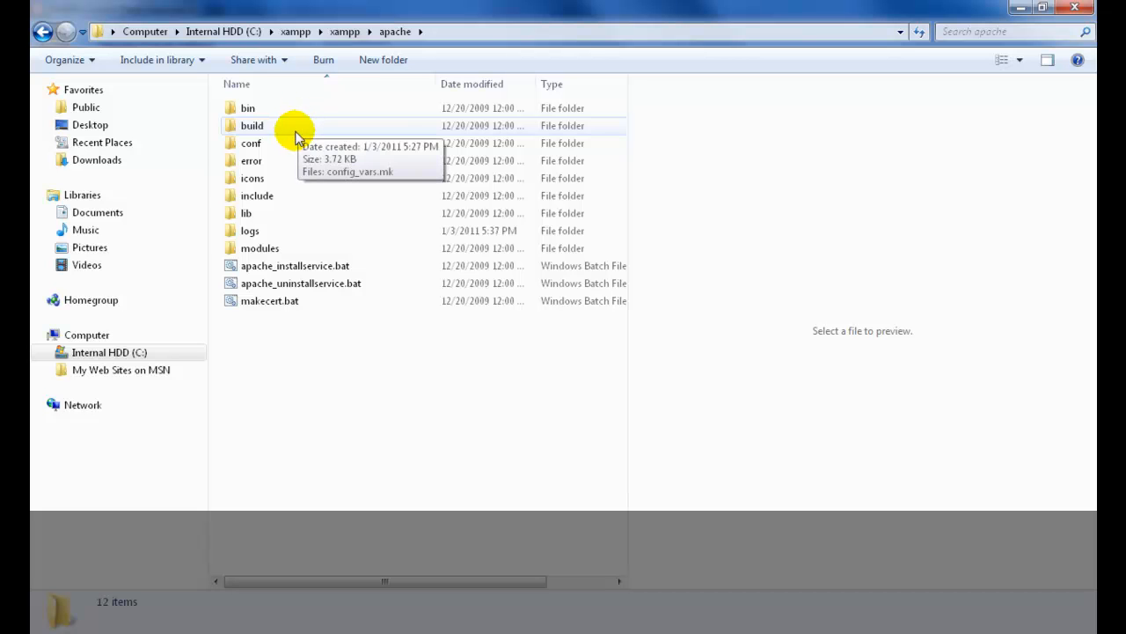
{"action": "left_click", "coordinate": [41, 32]}
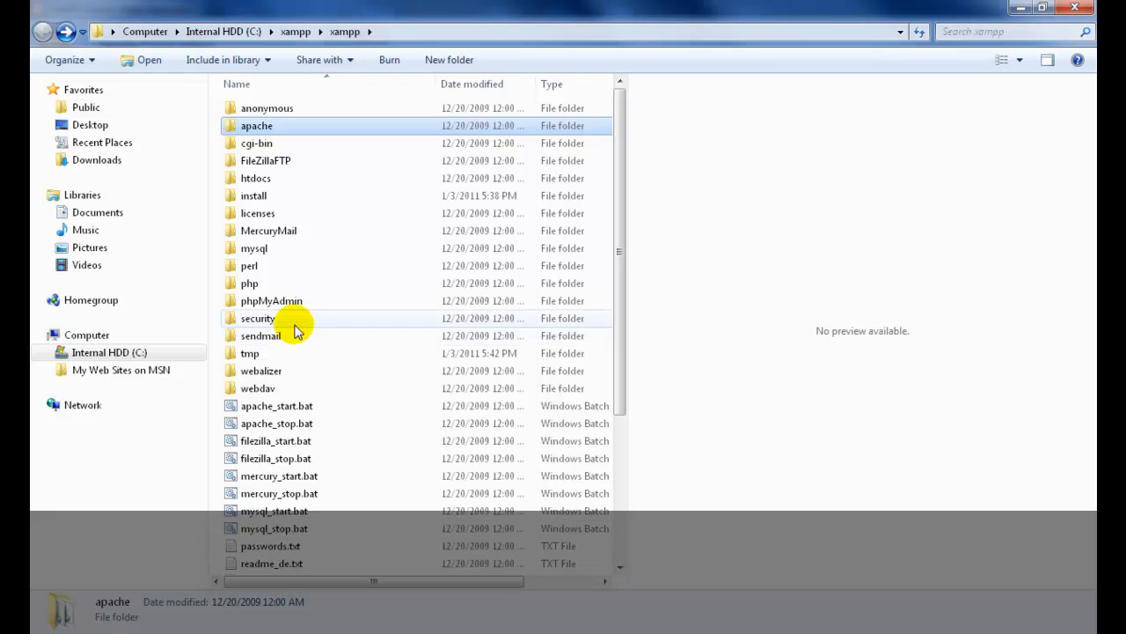
{"action": "double_click", "coordinate": [271, 283]}
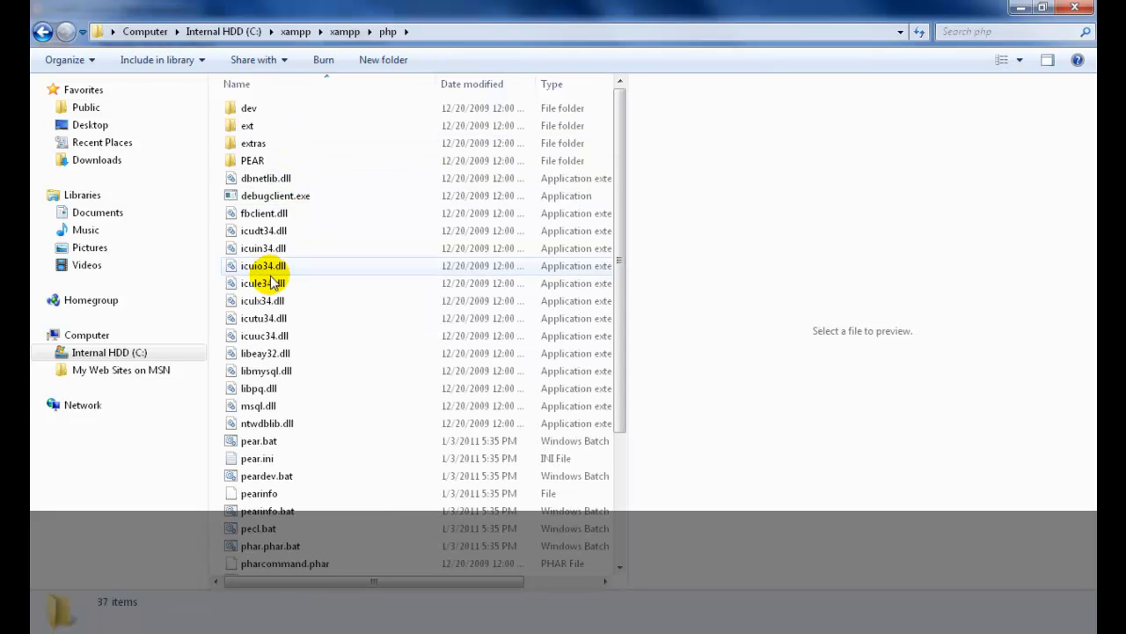
{"action": "left_click", "coordinate": [41, 32]}
{"action": "double_click", "coordinate": [290, 178]}
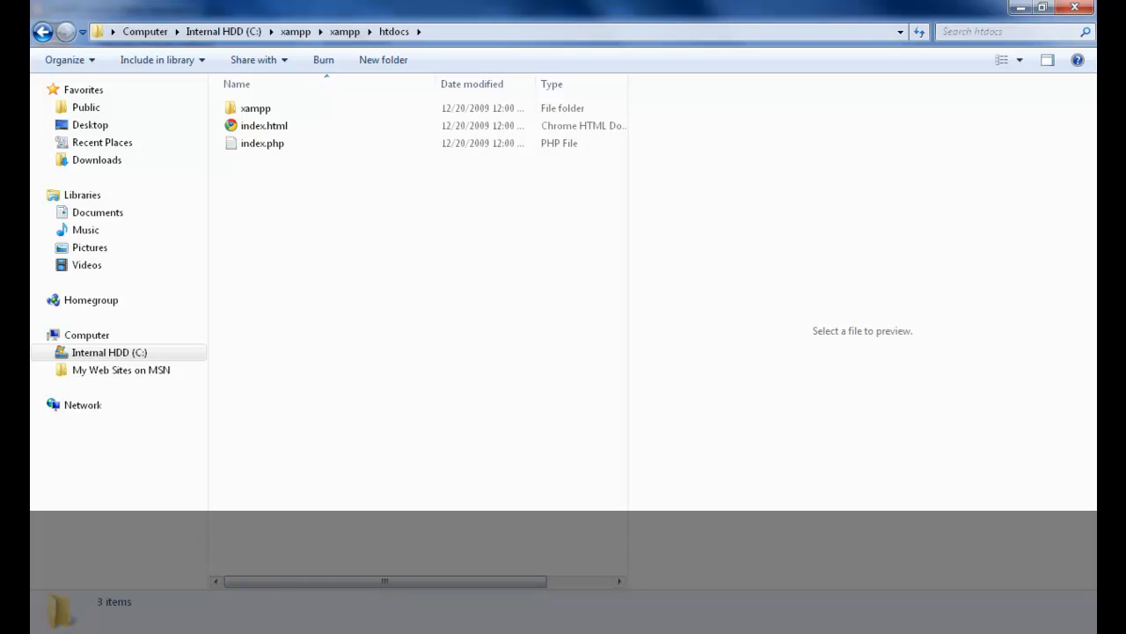
Switch to the XAMPP page in Google Chrome and load localhost without the xampp/splash.php path.
{"action": "mouse_move", "coordinate": [264, 627]}
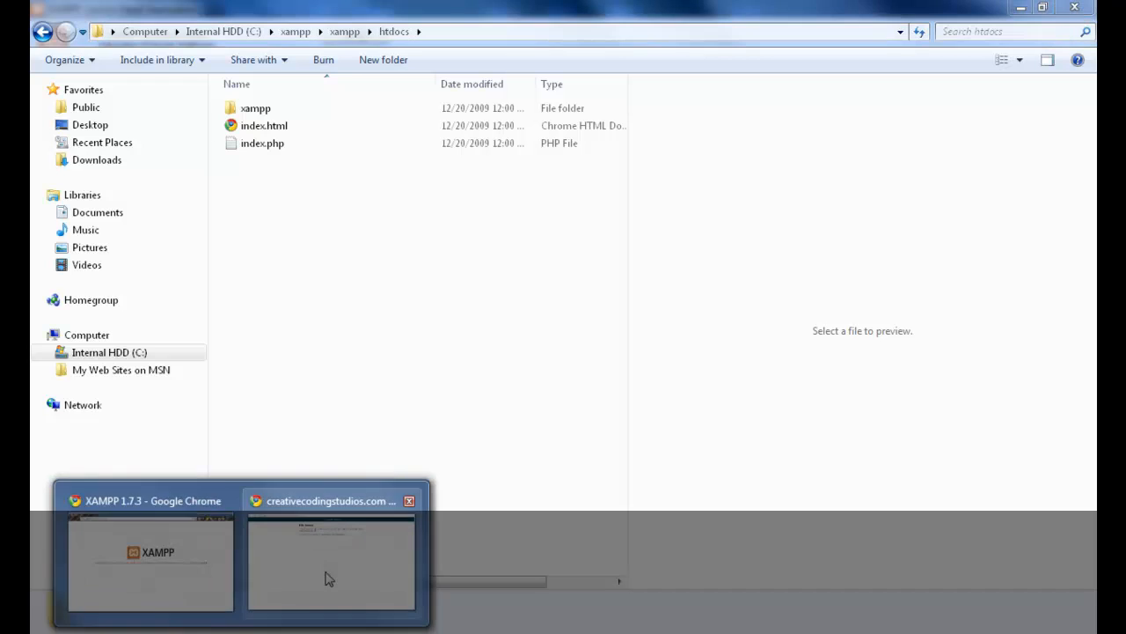
{"action": "left_click", "coordinate": [174, 533]}
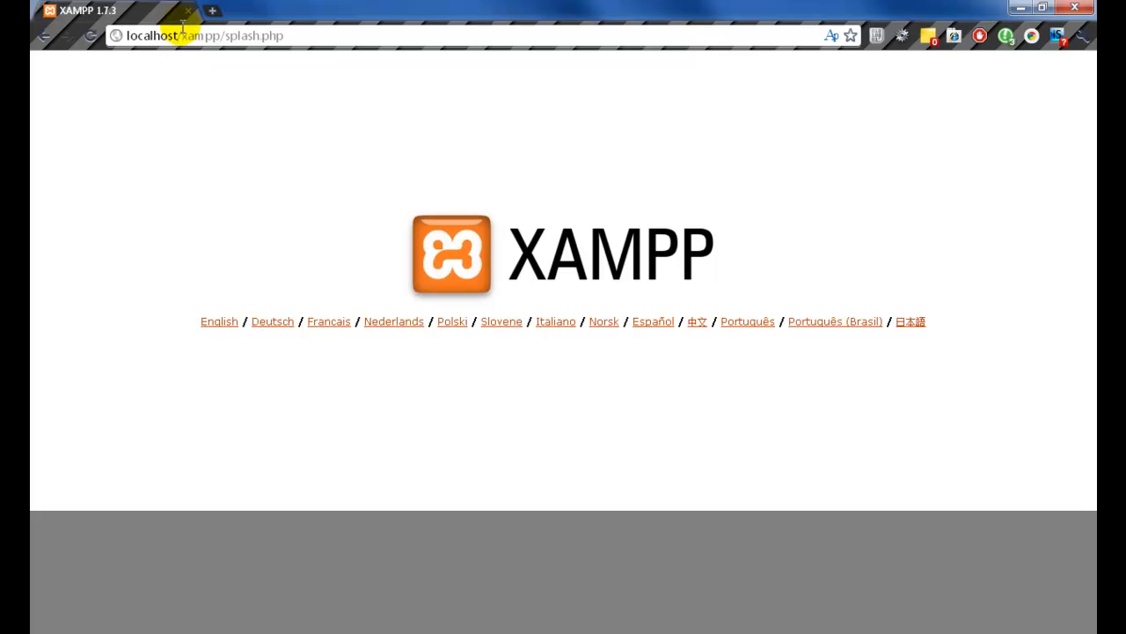
{"action": "left_click_drag", "start_coordinate": [295, 37], "coordinate": [178, 33]}
{"action": "key", "text": "BackSpace"}
{"action": "key", "text": "Return"}
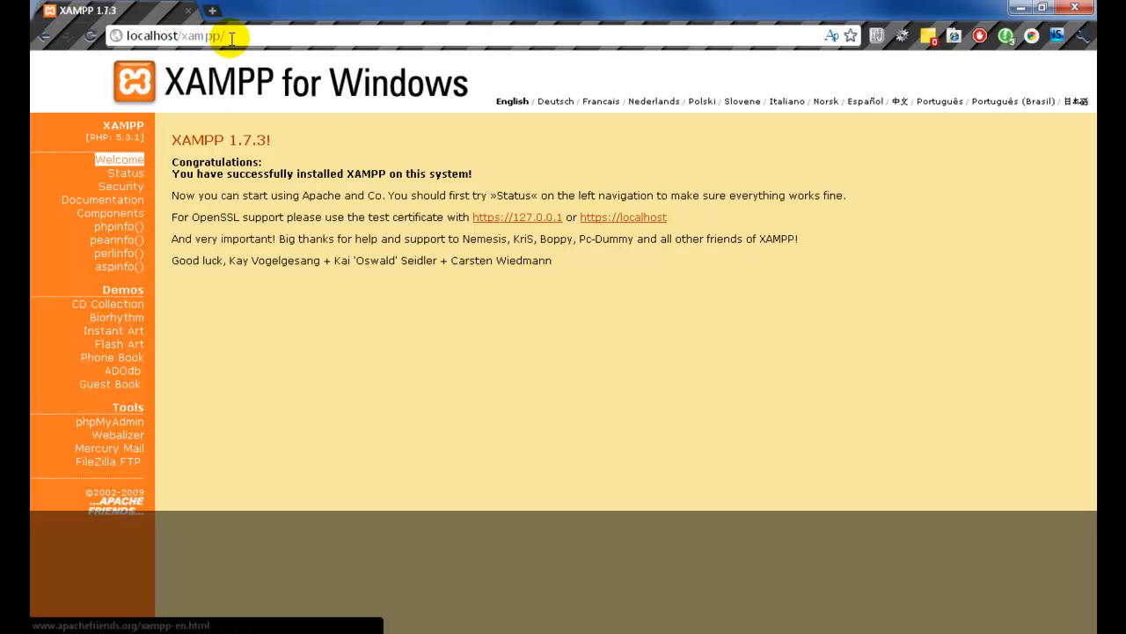
Open localhost/xampp/splash.php and choose English as the XAMPP language.
{"action": "left_click", "coordinate": [351, 29]}
{"action": "left_click", "coordinate": [352, 29]}
{"action": "type", "text": "set"}
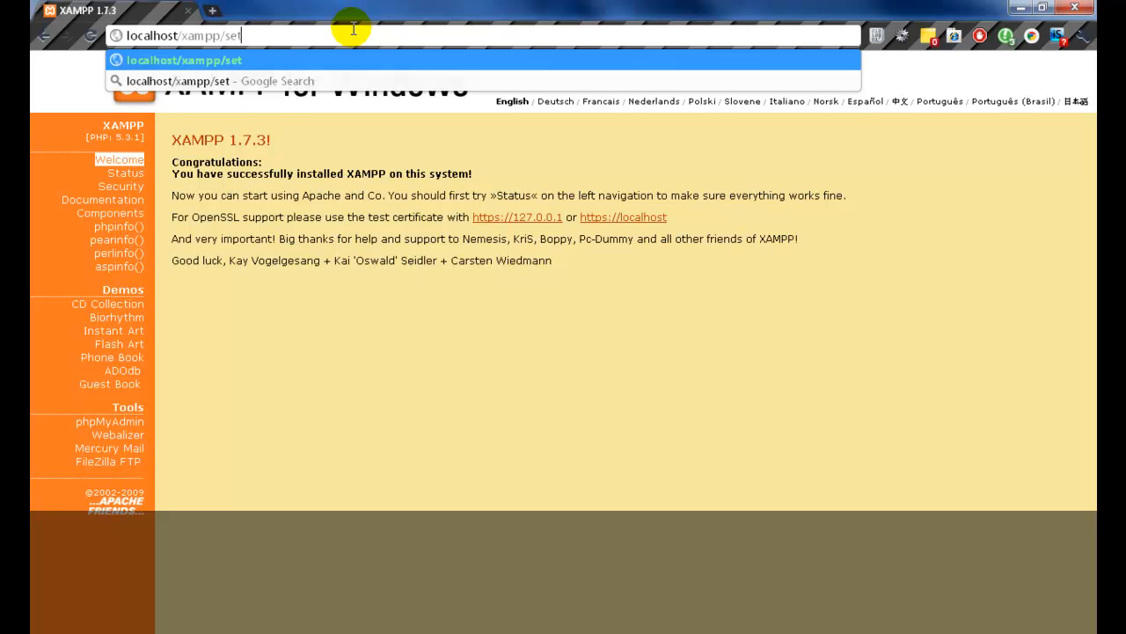
{"action": "key", "text": "BackSpace"}
{"action": "key", "text": "BackSpace"}
{"action": "type", "text": "plash.php"}
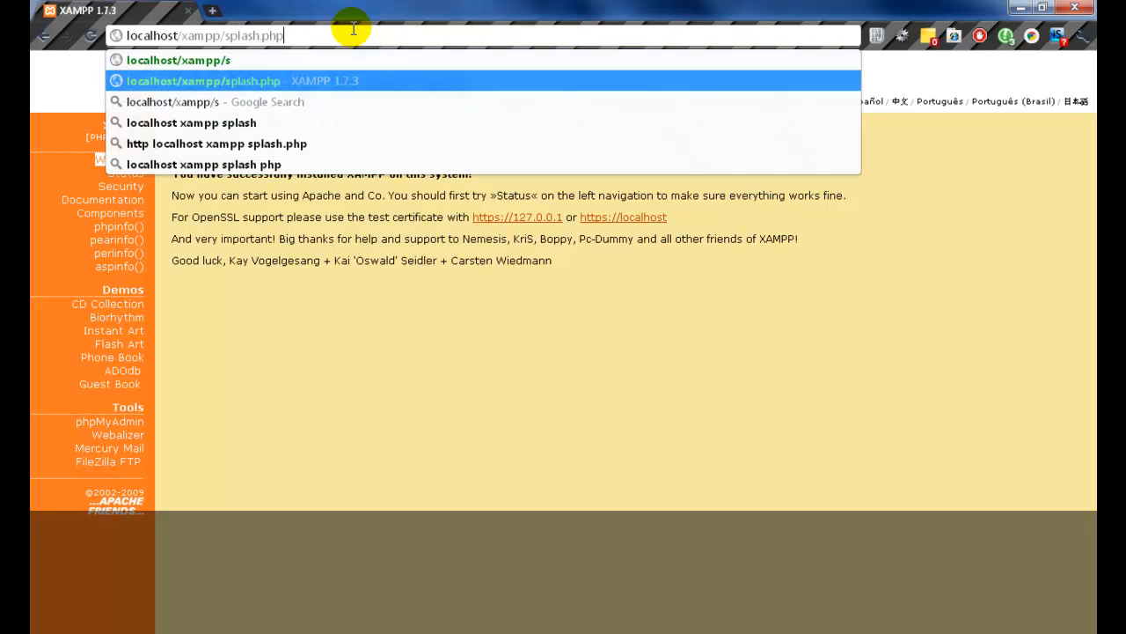
{"action": "key", "text": "Return"}
{"action": "left_click", "coordinate": [221, 322]}
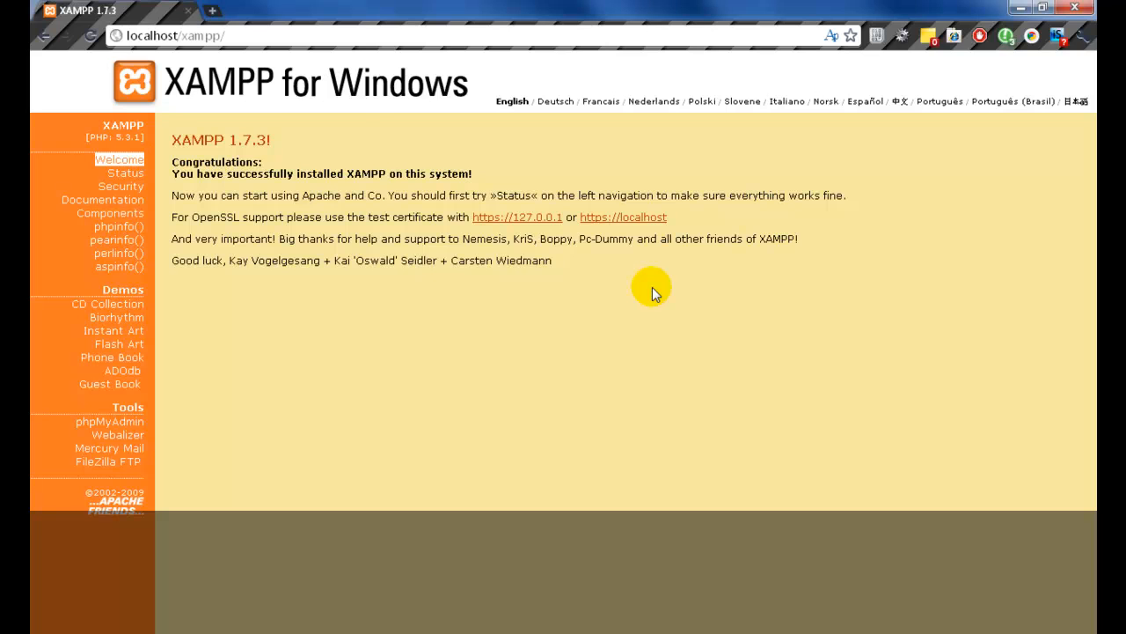
{"action": "middle_click", "coordinate": [522, 221]}
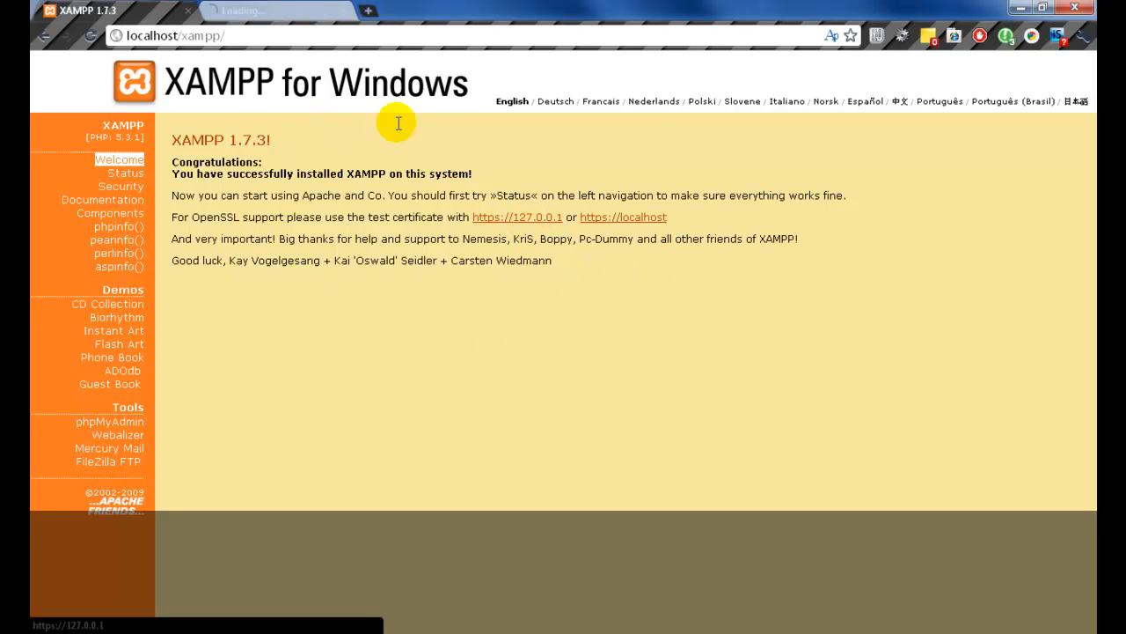
{"action": "left_click", "coordinate": [289, 10]}
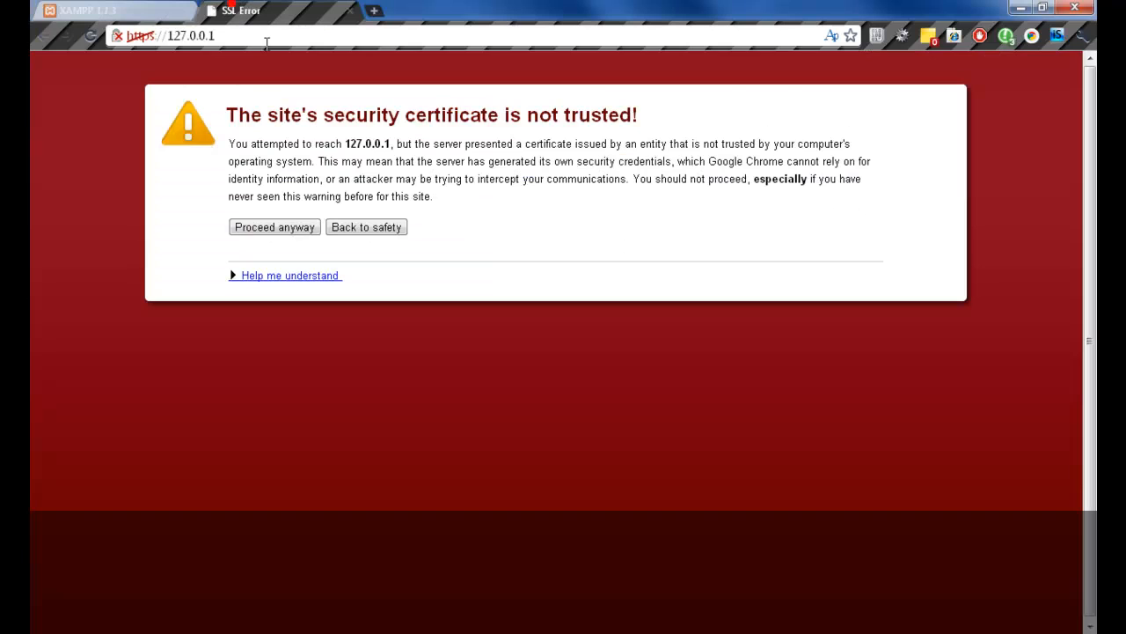
{"action": "left_click", "coordinate": [282, 230]}
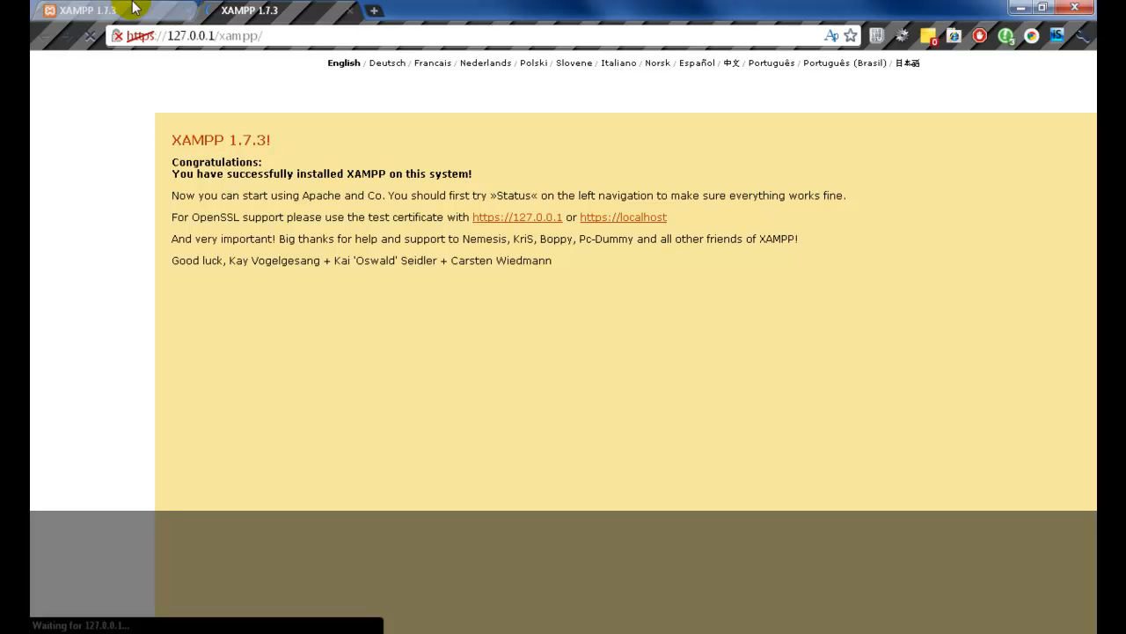
{"action": "left_click", "coordinate": [134, 9]}
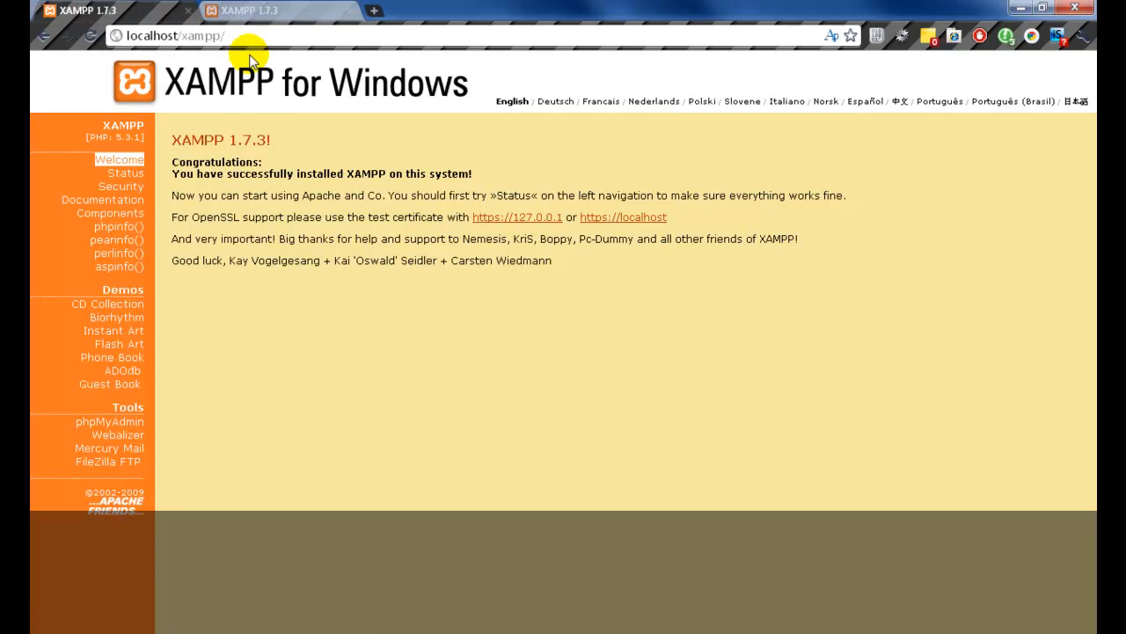
{"action": "left_click", "coordinate": [257, 11]}
{"action": "left_click", "coordinate": [118, 5]}
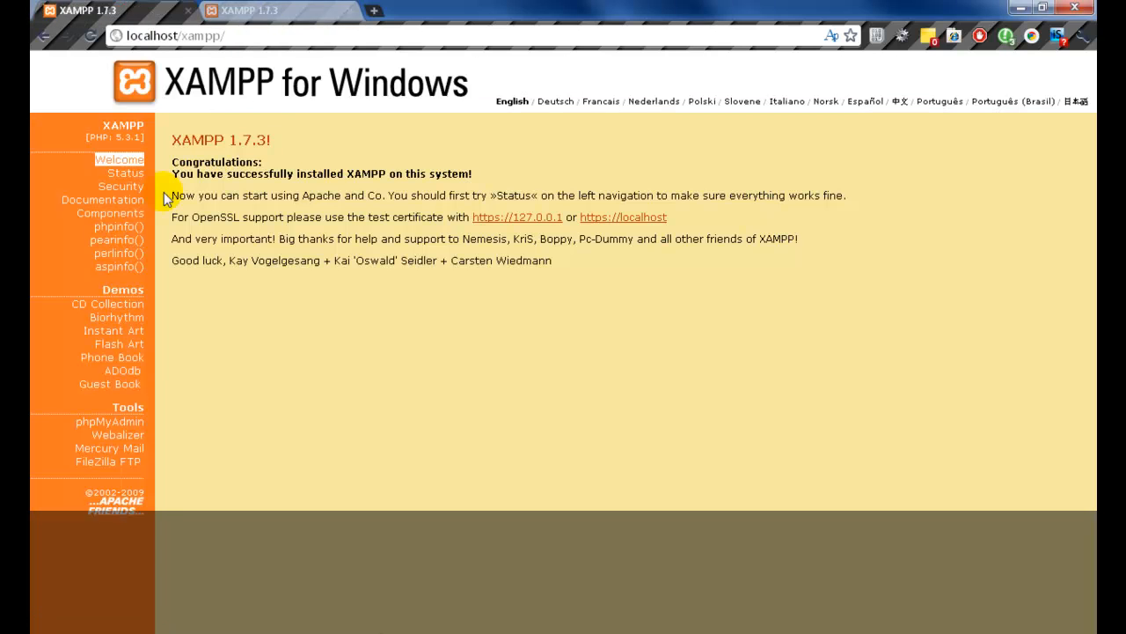
View the XAMPP Status and phpinfo() pages and return to the Welcome page.
{"action": "left_click", "coordinate": [135, 181]}
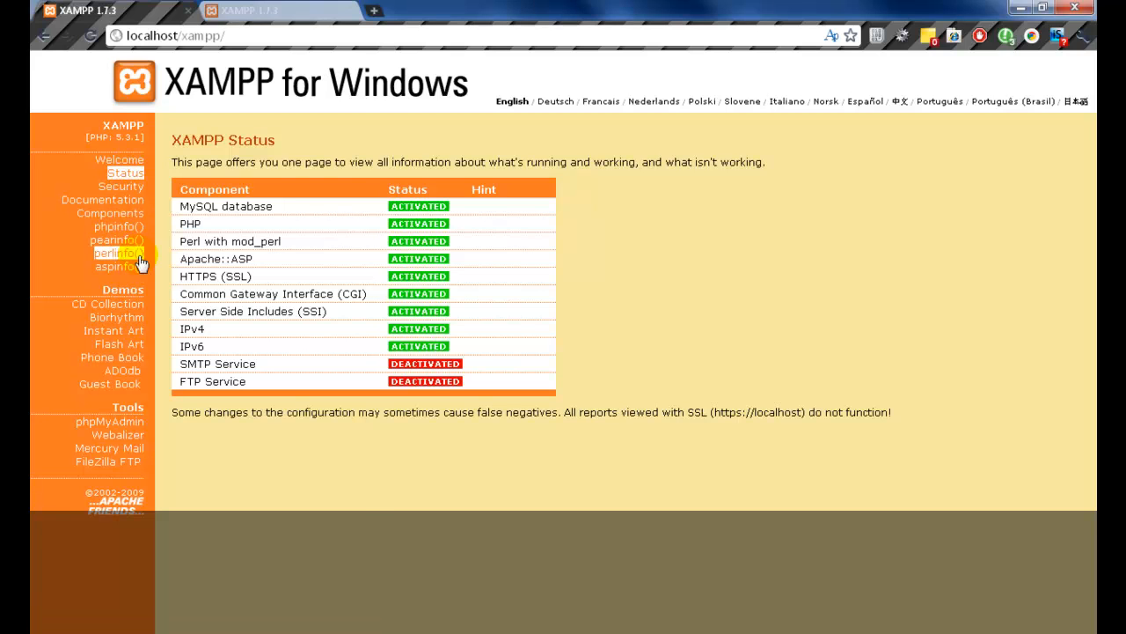
{"action": "left_click", "coordinate": [123, 226]}
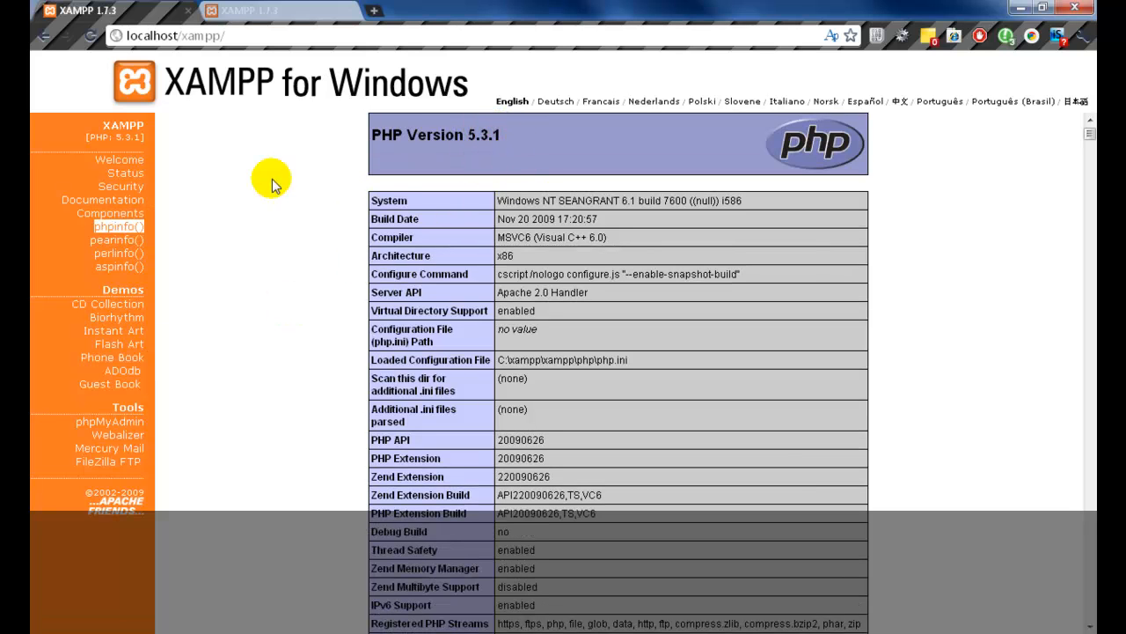
{"action": "left_click", "coordinate": [107, 162]}
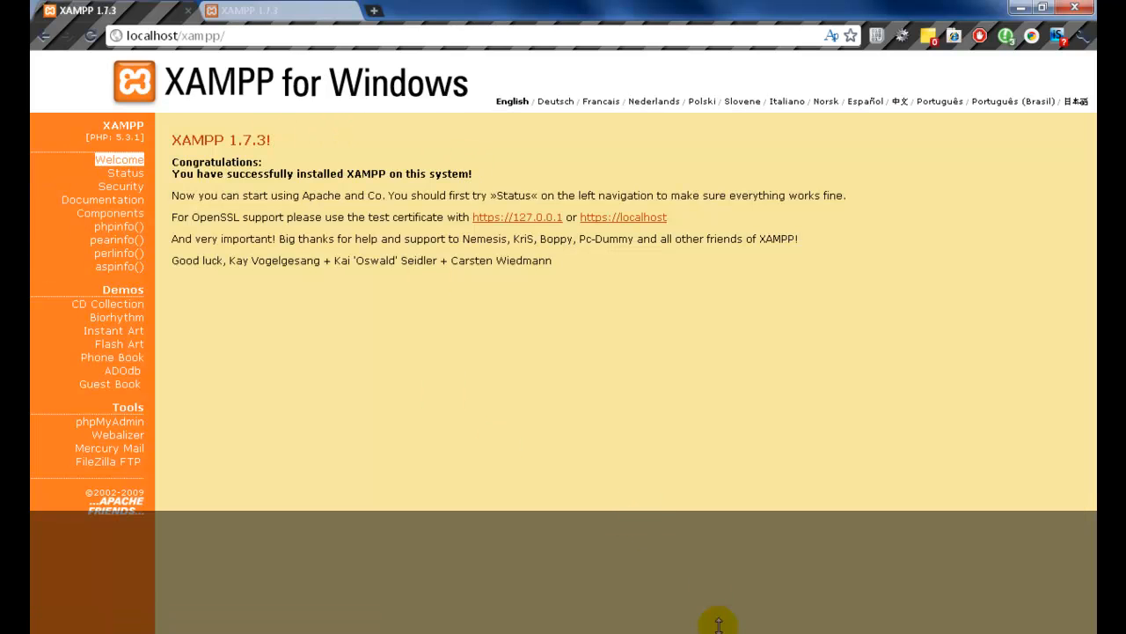
{"action": "left_click", "coordinate": [724, 630]}
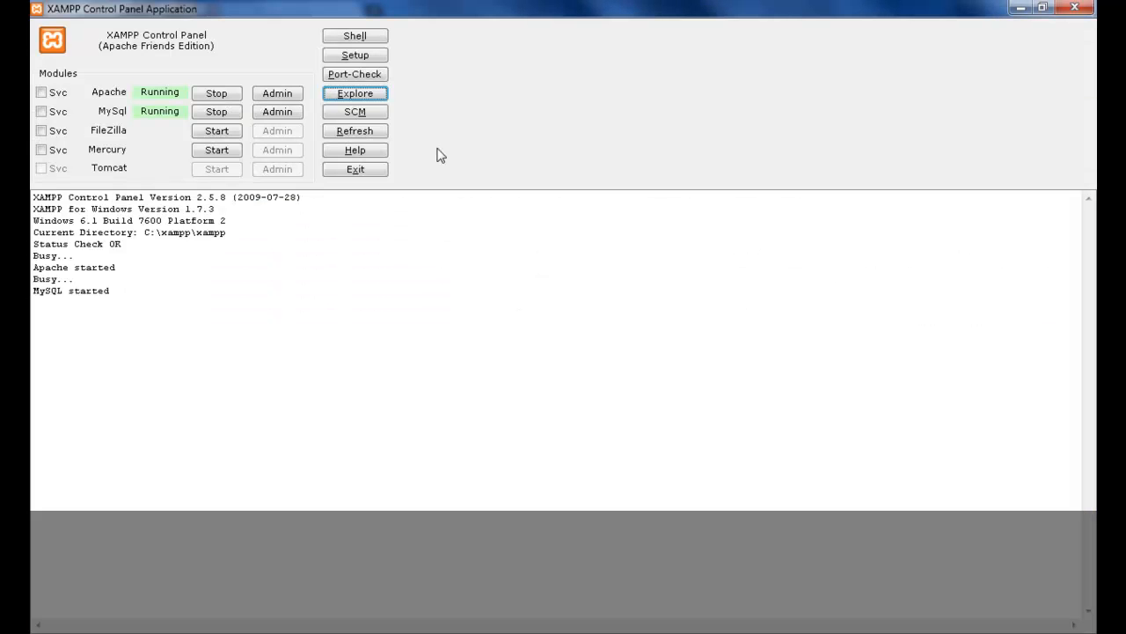
{"action": "left_click", "coordinate": [1021, 8]}
{"action": "left_click_drag", "start_coordinate": [226, 36], "coordinate": [178, 38]}
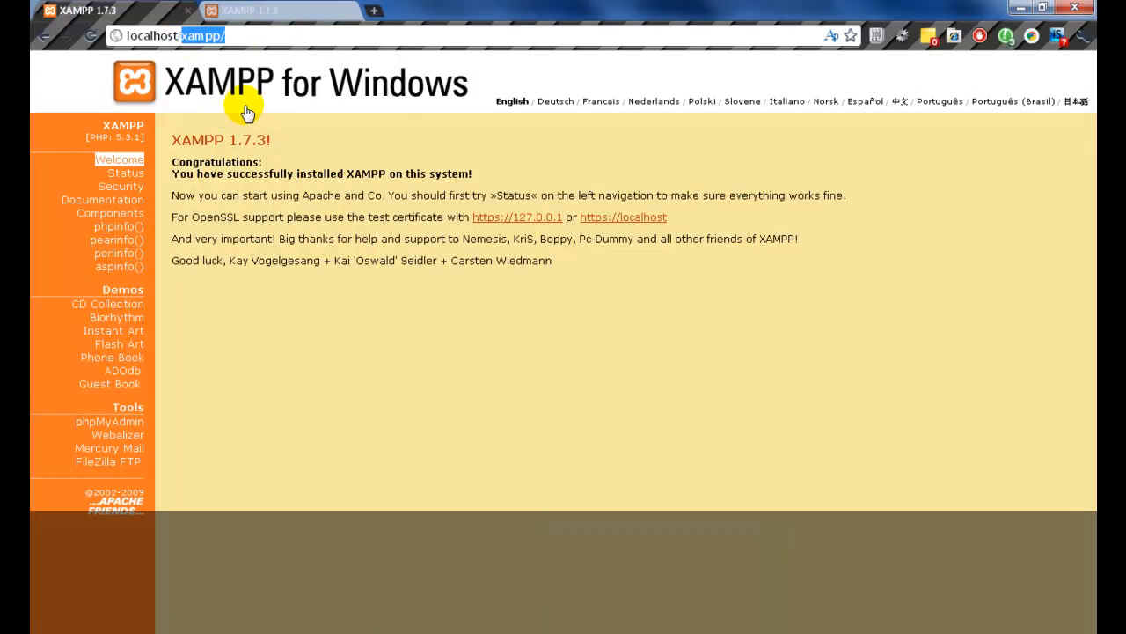
Switch to the Windows Explorer window showing the htdocs folder and select index.php.
{"action": "key", "text": "alt+Tab"}
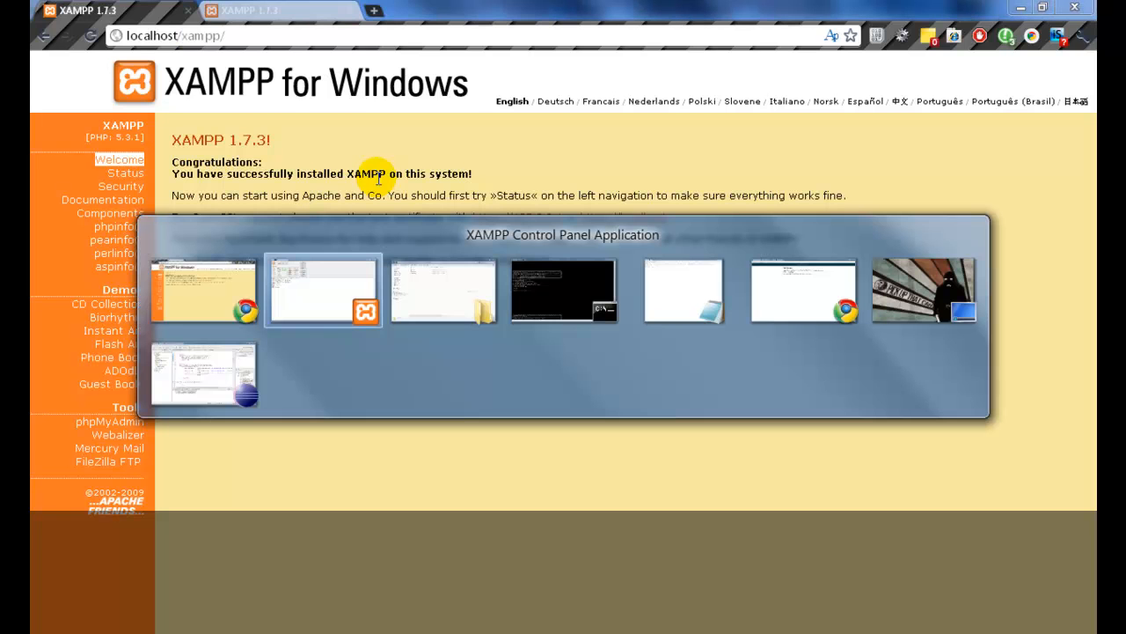
{"action": "key", "text": "alt+Tab"}
{"action": "key", "text": "alt+Tab"}
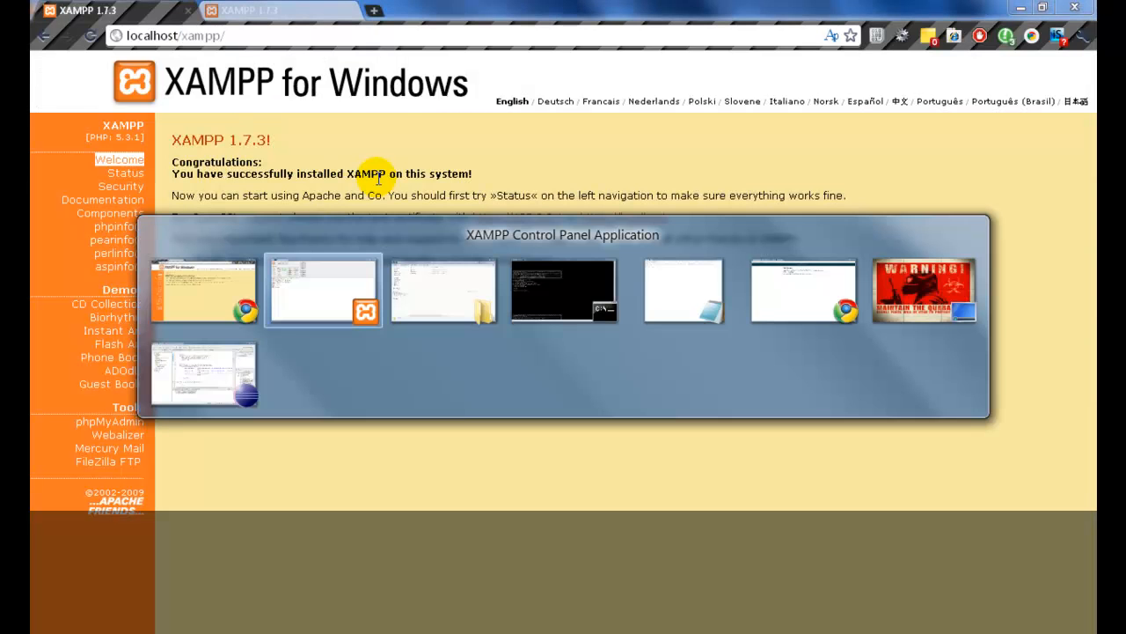
{"action": "key", "text": "alt+Tab"}
{"action": "key", "text": "alt+Tab"}
{"action": "key", "text": "alt+Tab"}
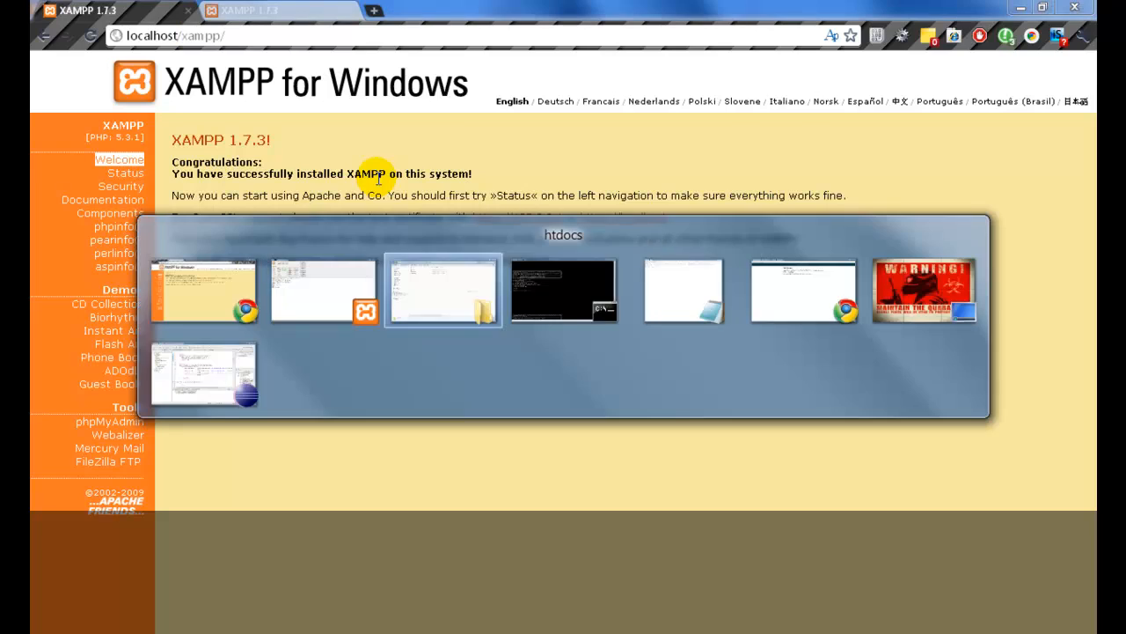
{"action": "key", "text": "Tab"}
{"action": "key", "text": "Tab"}
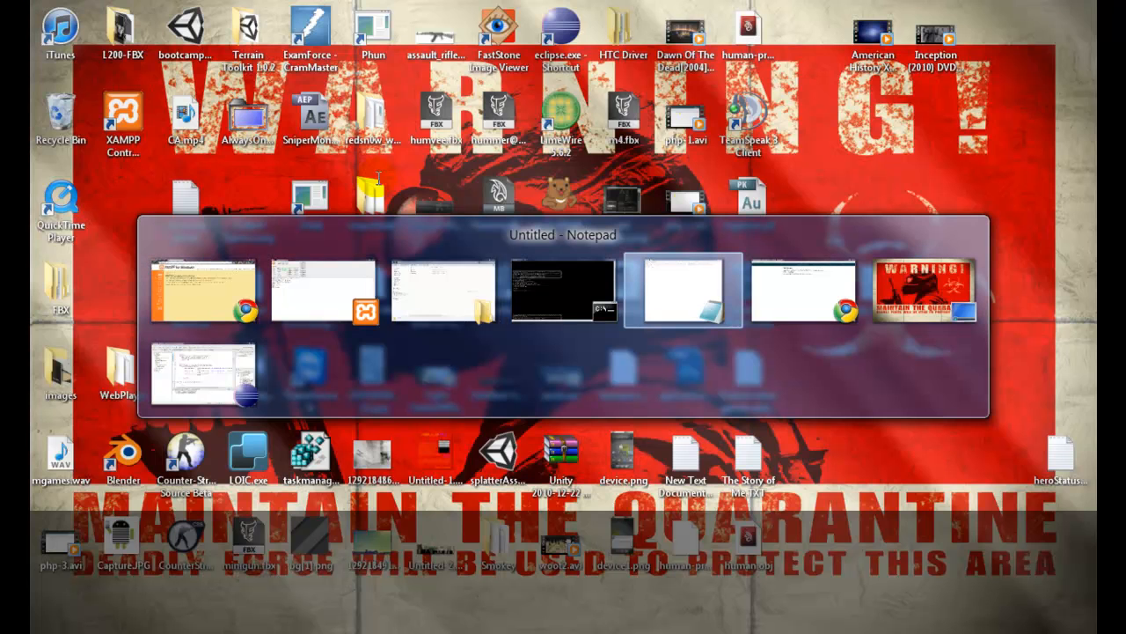
{"action": "key", "text": "Tab"}
{"action": "key", "text": "Tab"}
{"action": "key", "text": "Tab"}
{"action": "key", "text": "Tab"}
{"action": "key", "text": "Tab"}
{"action": "key", "text": "Tab"}
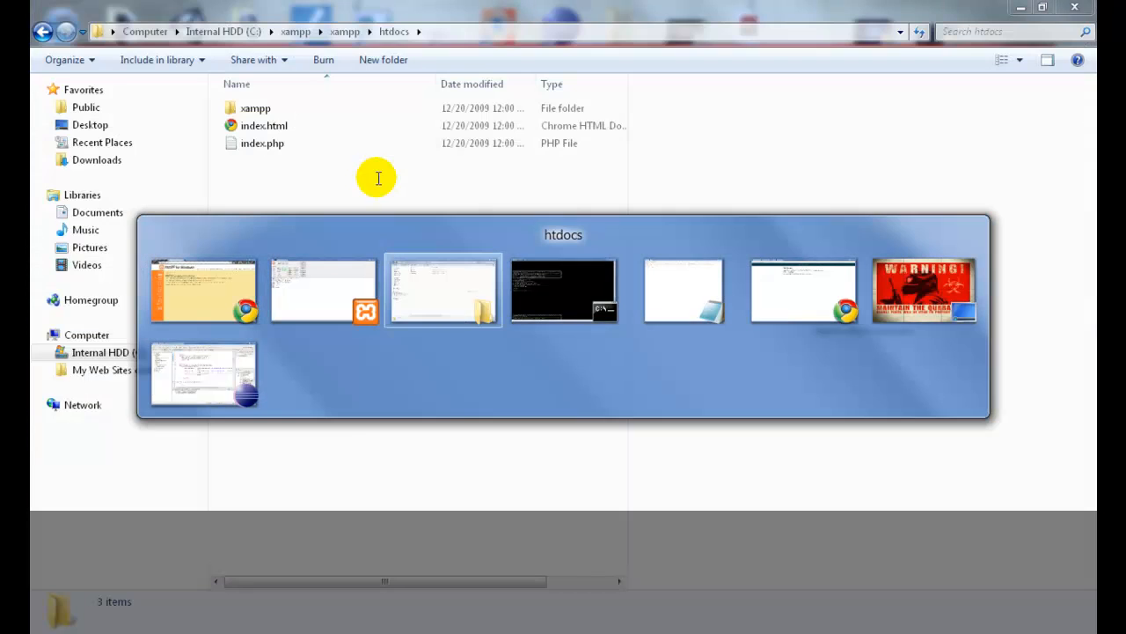
{"action": "left_click", "coordinate": [264, 142]}
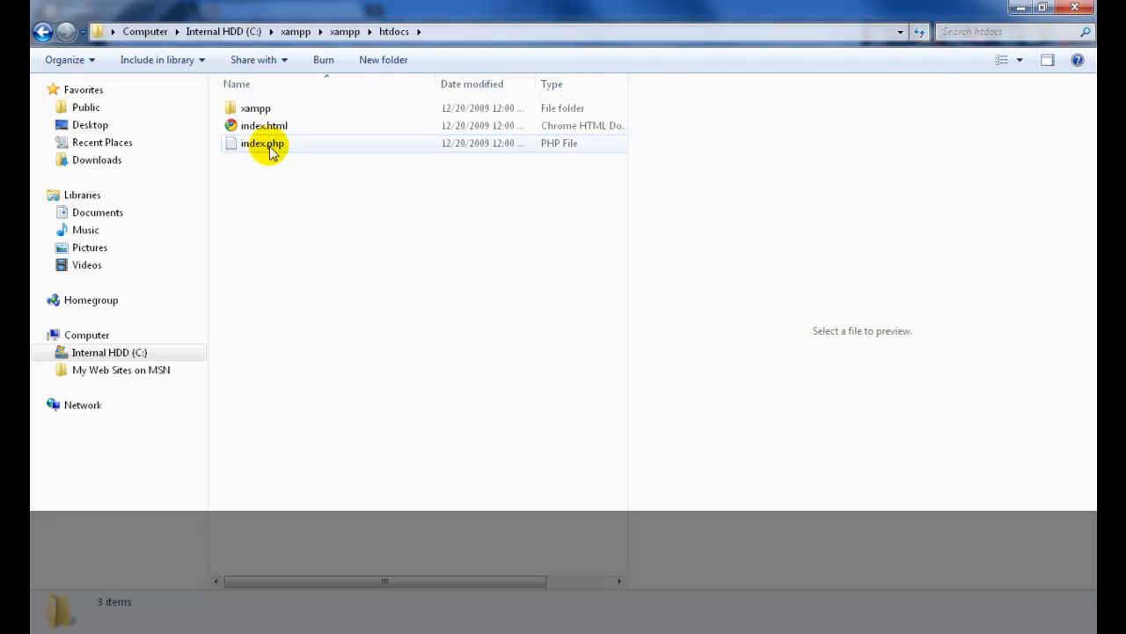
Switch from the htdocs folder to the web browser and open localhost/index.php.
{"action": "right_click", "coordinate": [273, 222]}
{"action": "left_click", "coordinate": [269, 210]}
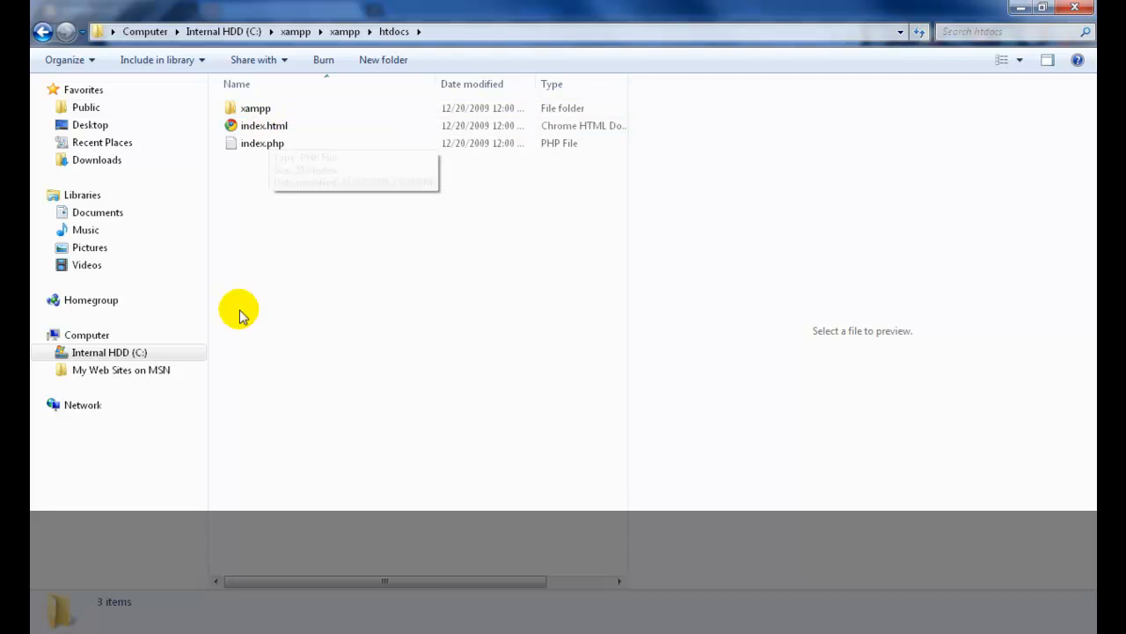
{"action": "left_click", "coordinate": [242, 632]}
{"action": "left_click", "coordinate": [189, 499]}
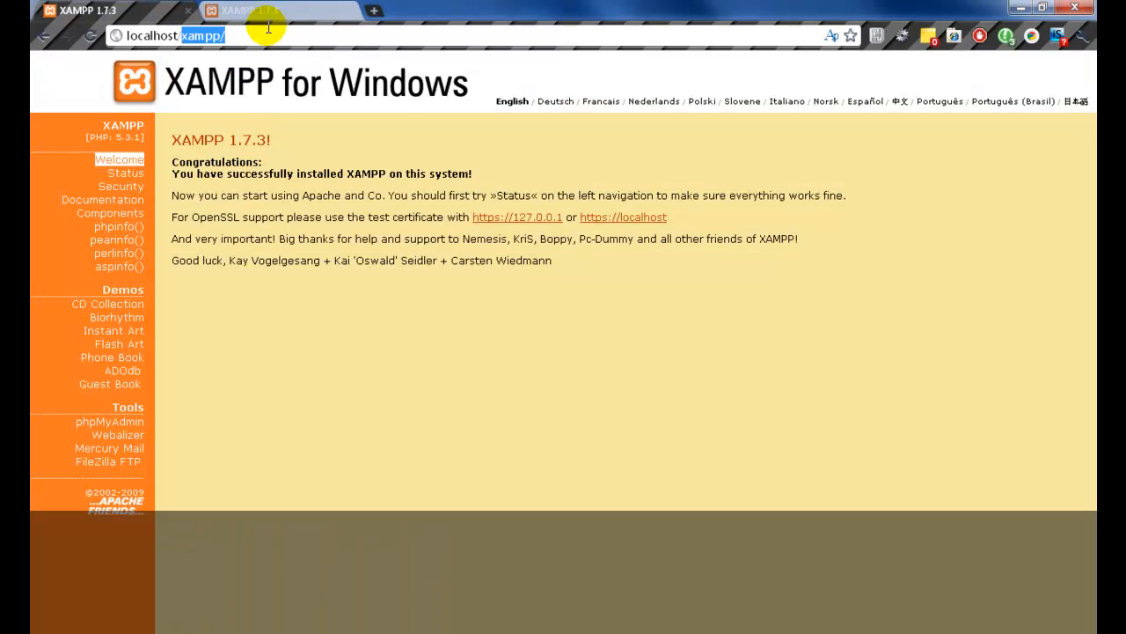
{"action": "type", "text": "index.ph"}
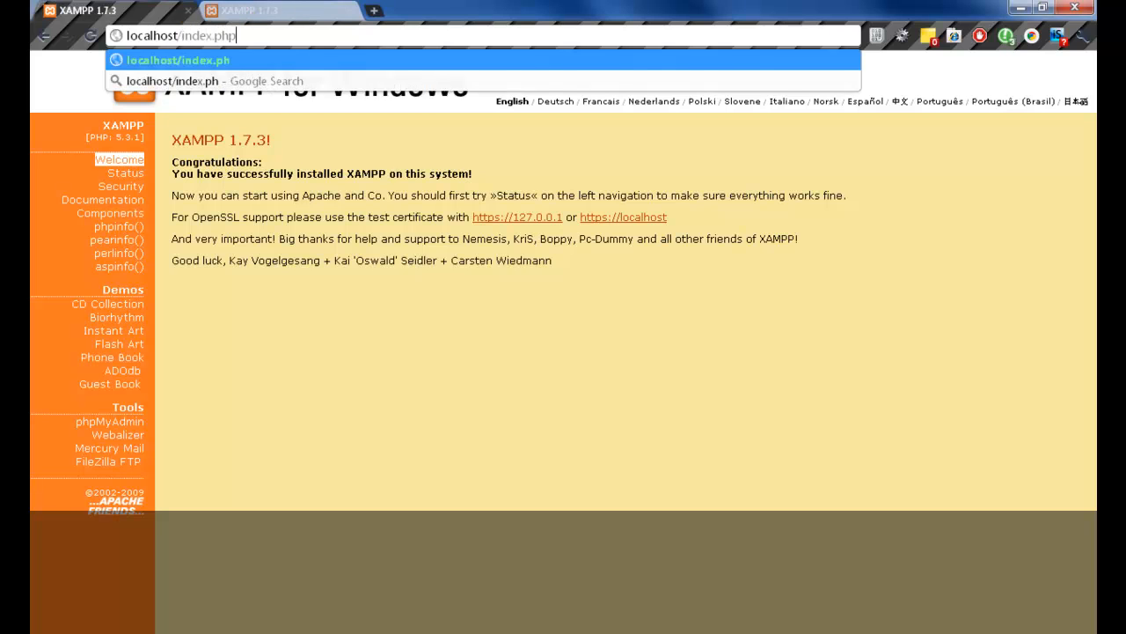
{"action": "type", "text": "p"}
{"action": "key", "text": "Return"}
Return to the htdocs folder in Windows Explorer and preview the code of index.php.
{"action": "key", "text": "alt+Tab"}
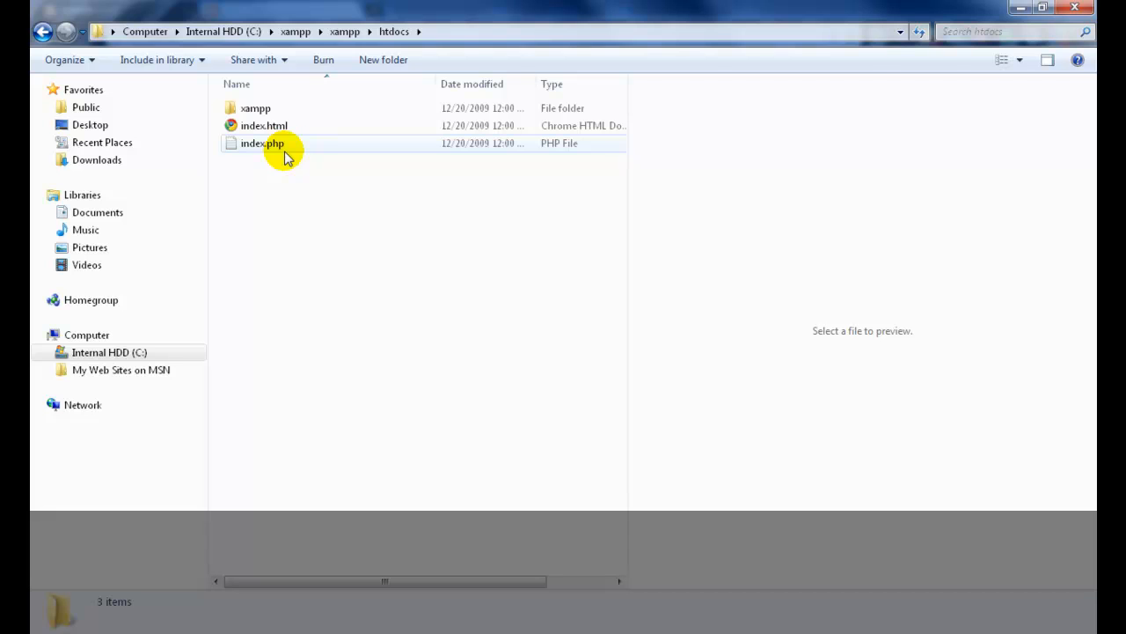
{"action": "left_click", "coordinate": [280, 146]}
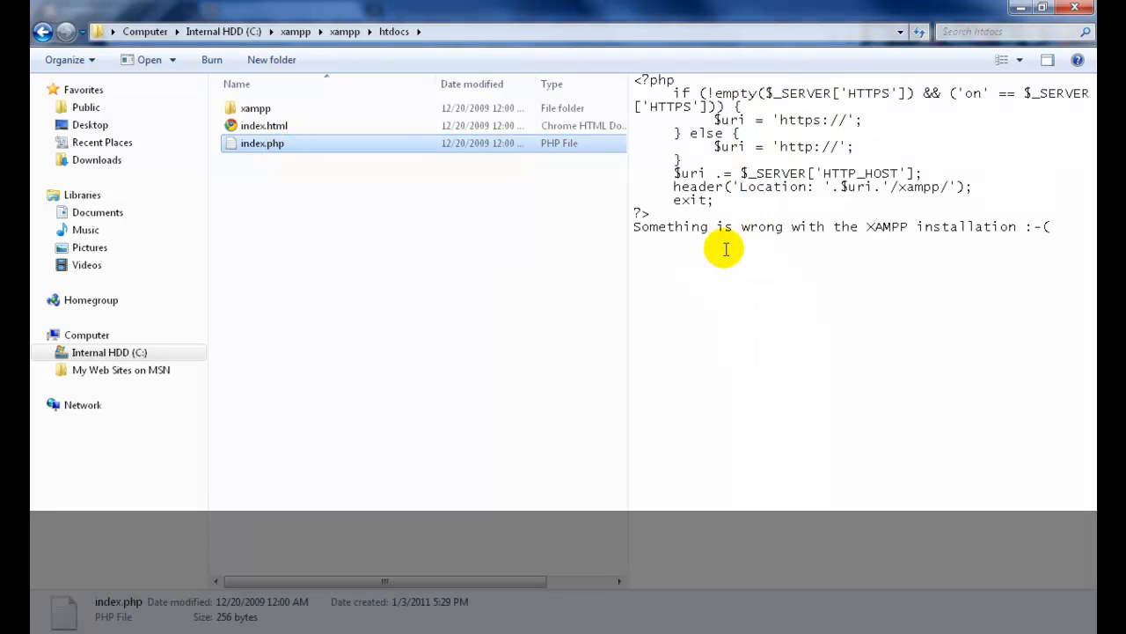
{"action": "left_click", "coordinate": [331, 202]}
Look through the new item types available for the htdocs folder and close the list without creating anything.
{"action": "right_click", "coordinate": [332, 202]}
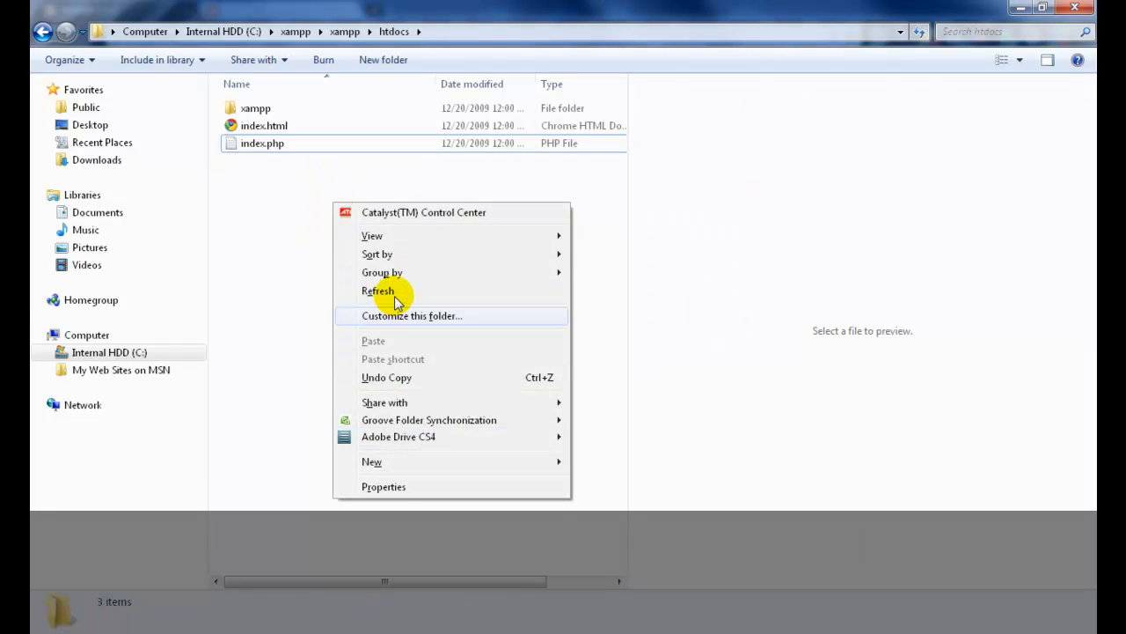
{"action": "mouse_move", "coordinate": [431, 469]}
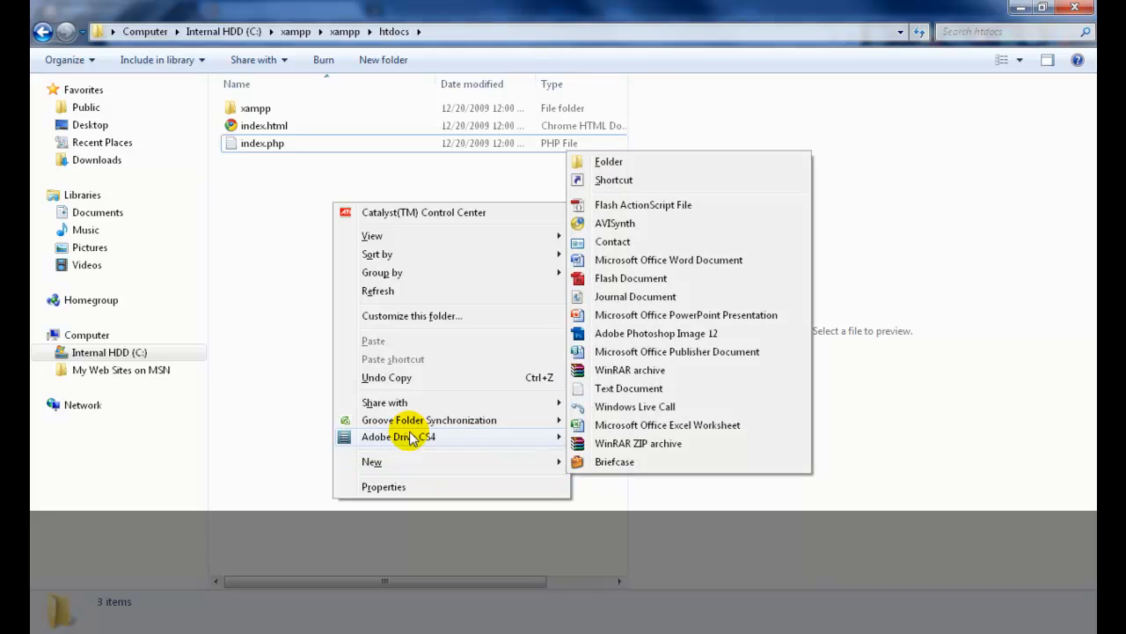
{"action": "left_click", "coordinate": [280, 265]}
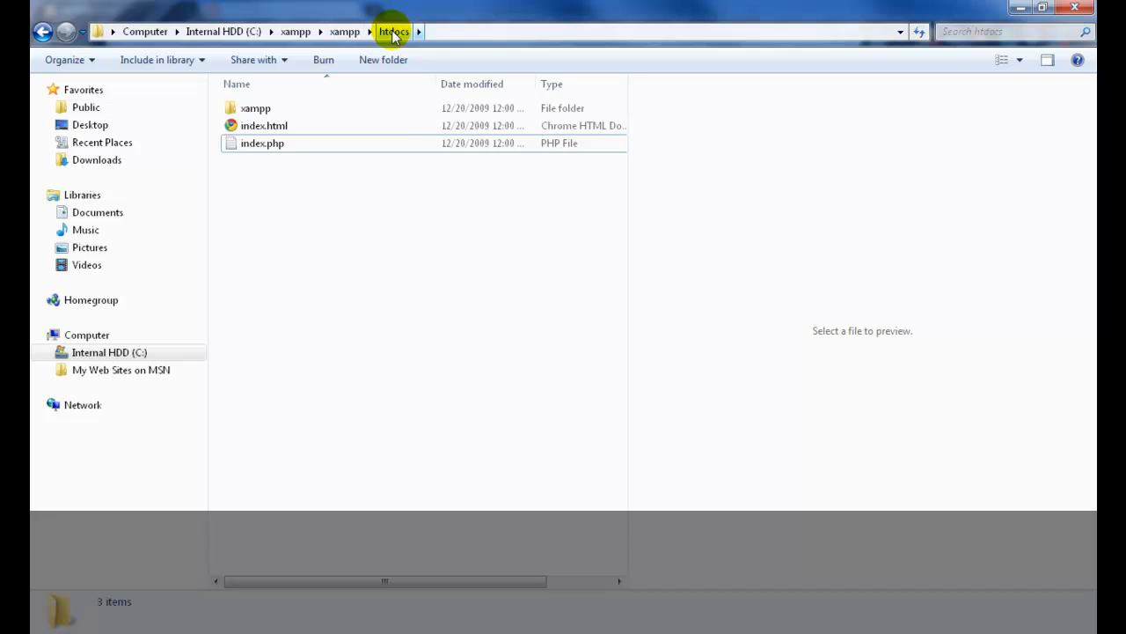
{"action": "left_click", "coordinate": [376, 164]}
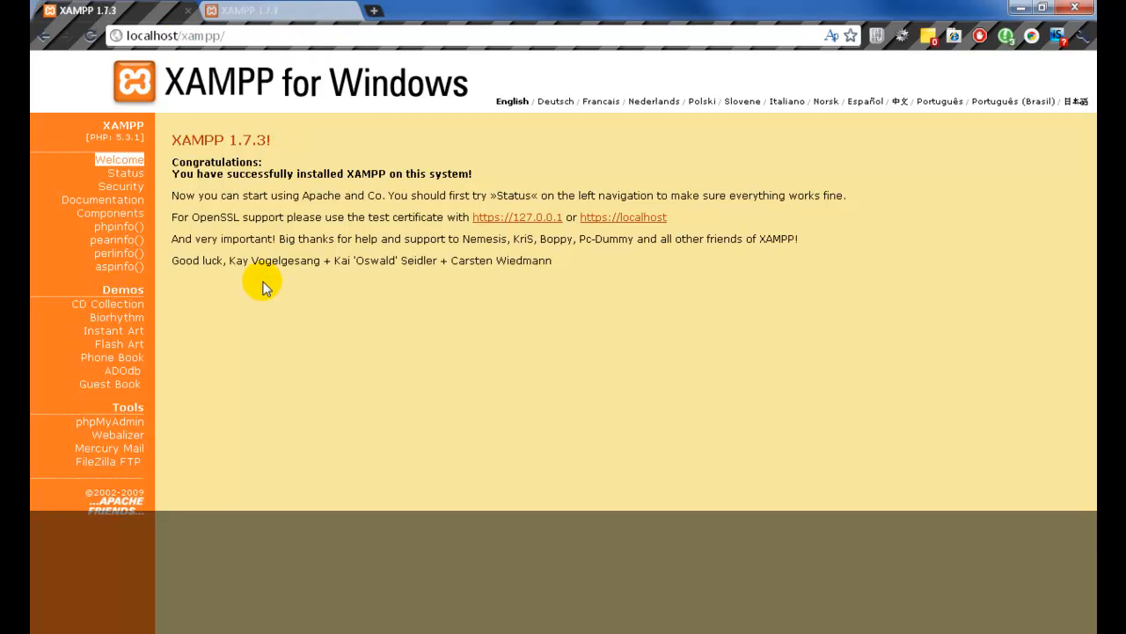
Check both XAMPP tabs in the browser and switch to the XAMPP Control Panel window.
{"action": "left_click", "coordinate": [253, 11]}
{"action": "left_click", "coordinate": [147, 15]}
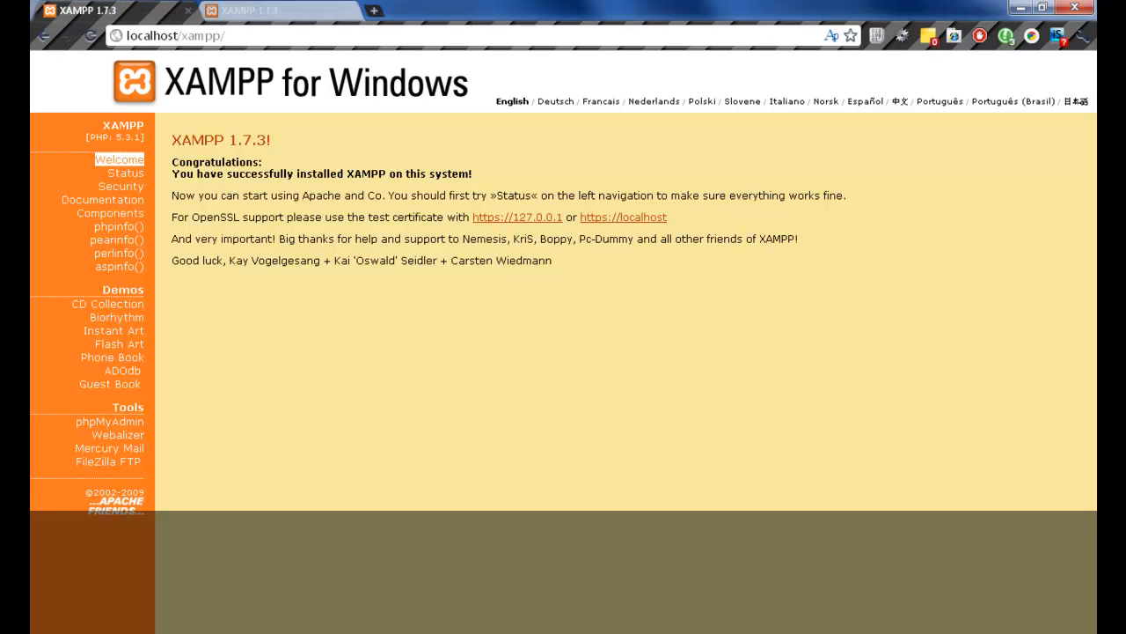
{"action": "left_click", "coordinate": [440, 631]}
{"action": "left_click", "coordinate": [465, 299]}
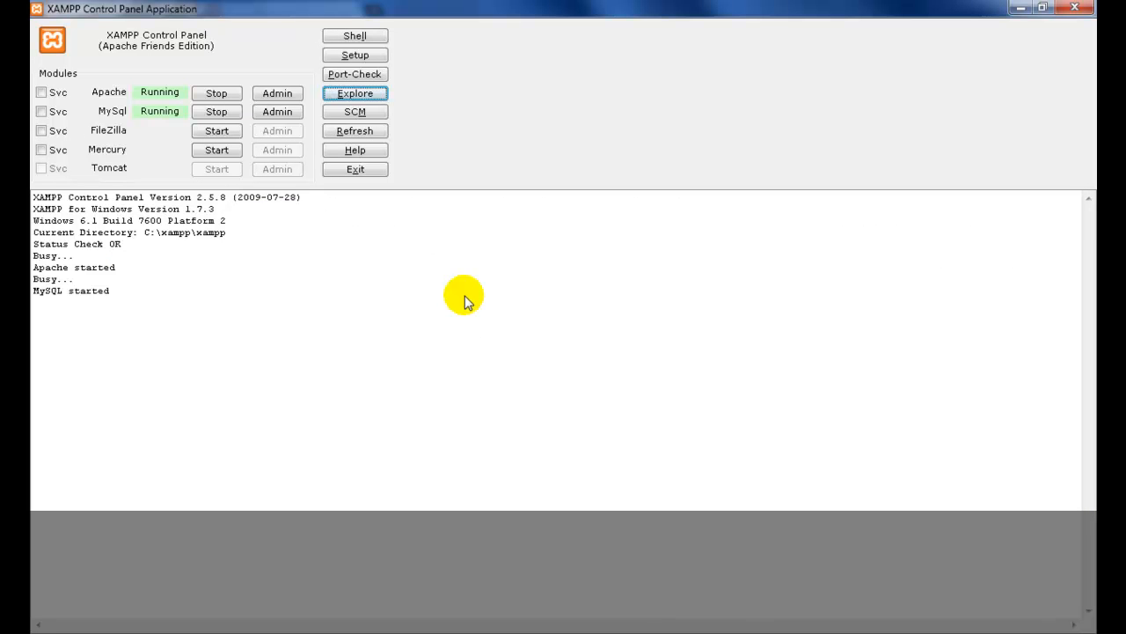